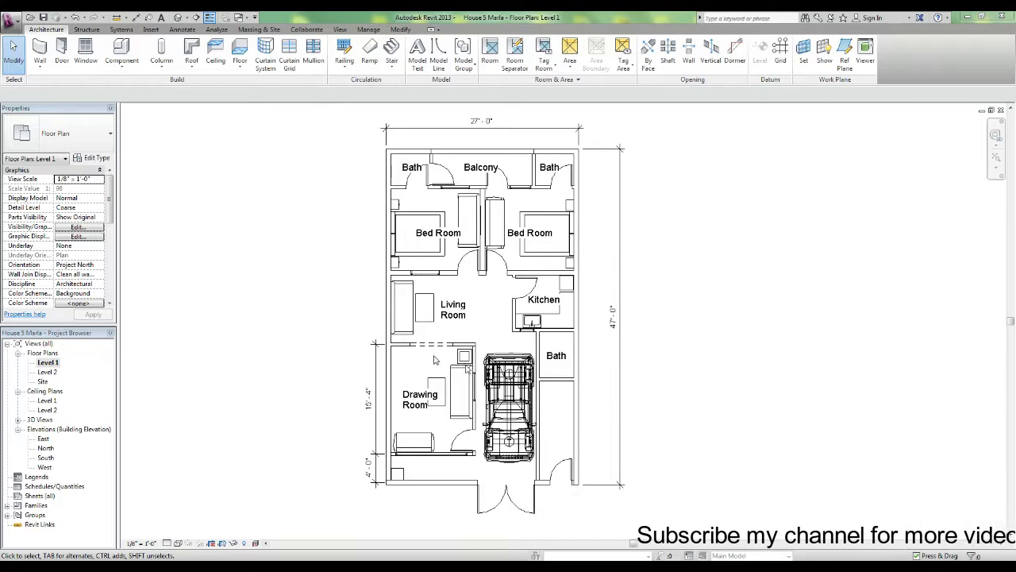
# Start a new section from the View tab, with its first point left of the living room.
pyautogui.click(340, 30)
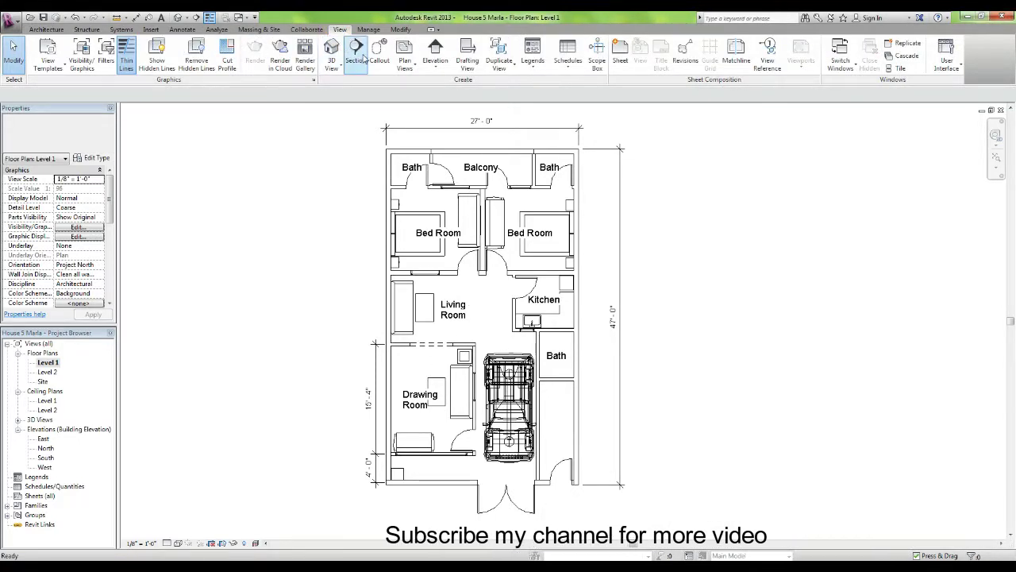
pyautogui.click(357, 52)
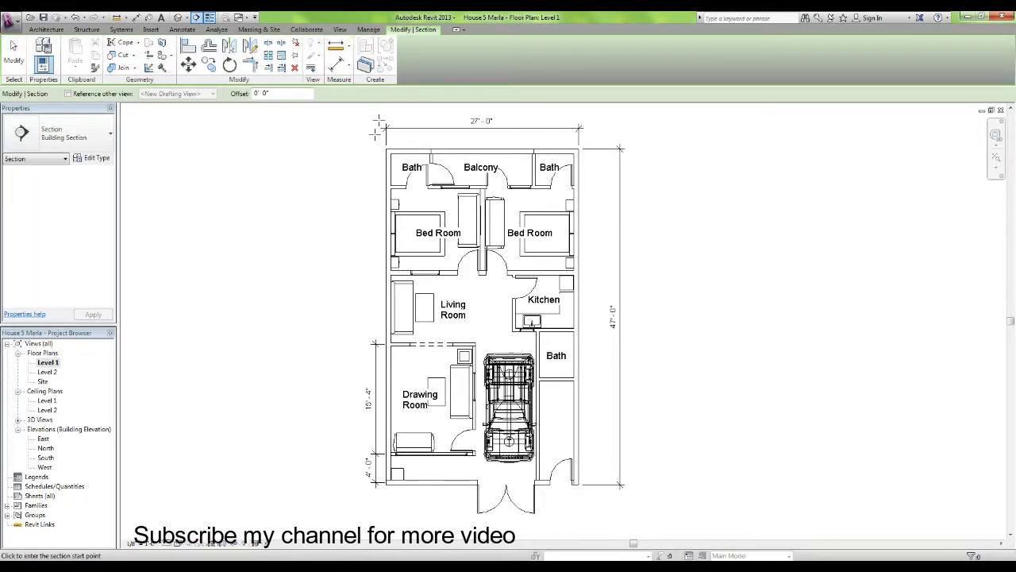
pyautogui.click(357, 299)
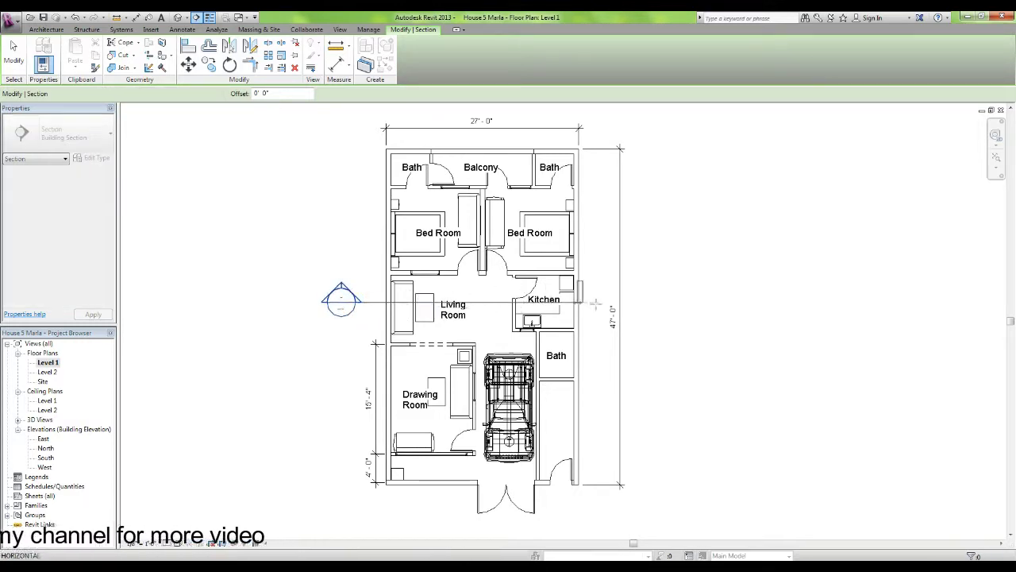
# End the section right of the kitchen, then drag its far-clip and side handles to resize its extent.
pyautogui.click(640, 300)
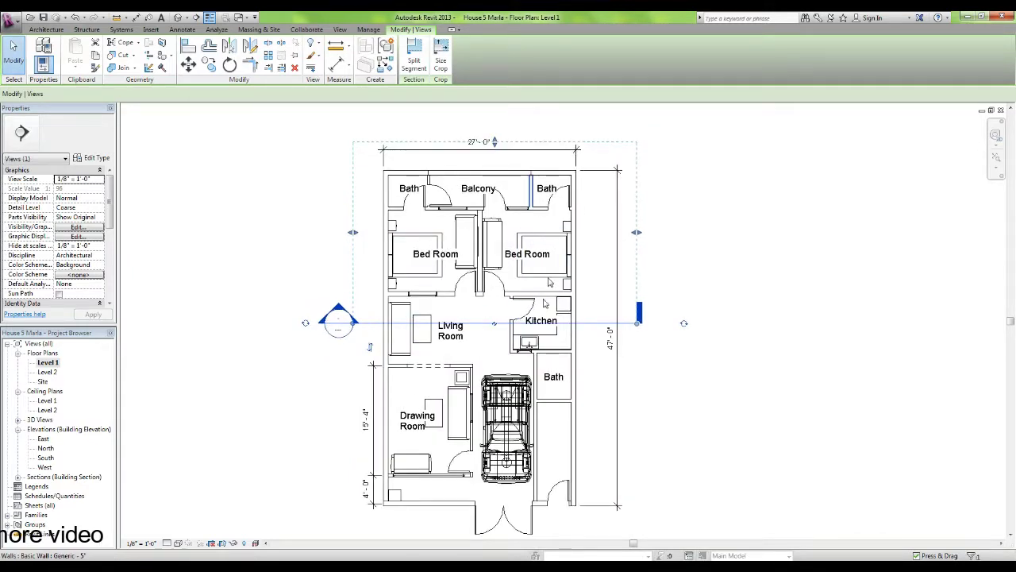
pyautogui.moveTo(494, 141); pyautogui.dragTo(492, 246)
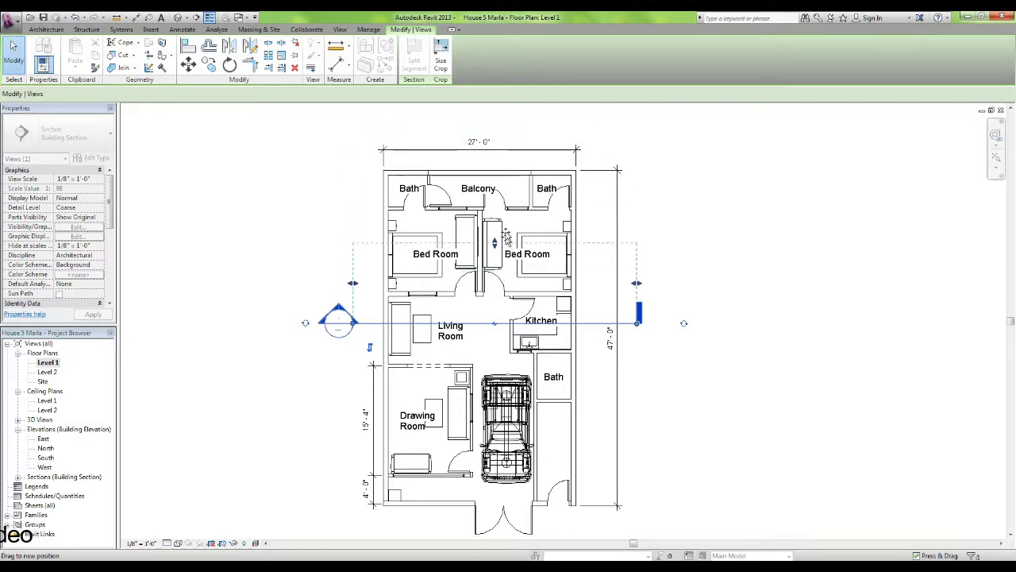
pyautogui.moveTo(516, 127); pyautogui.dragTo(495, 129)
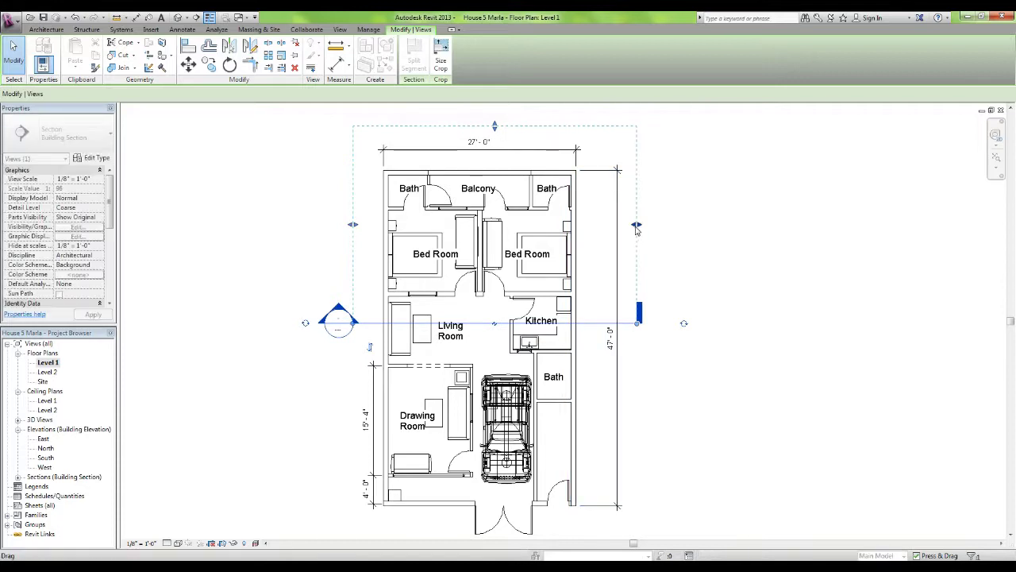
pyautogui.moveTo(636, 229); pyautogui.dragTo(624, 229)
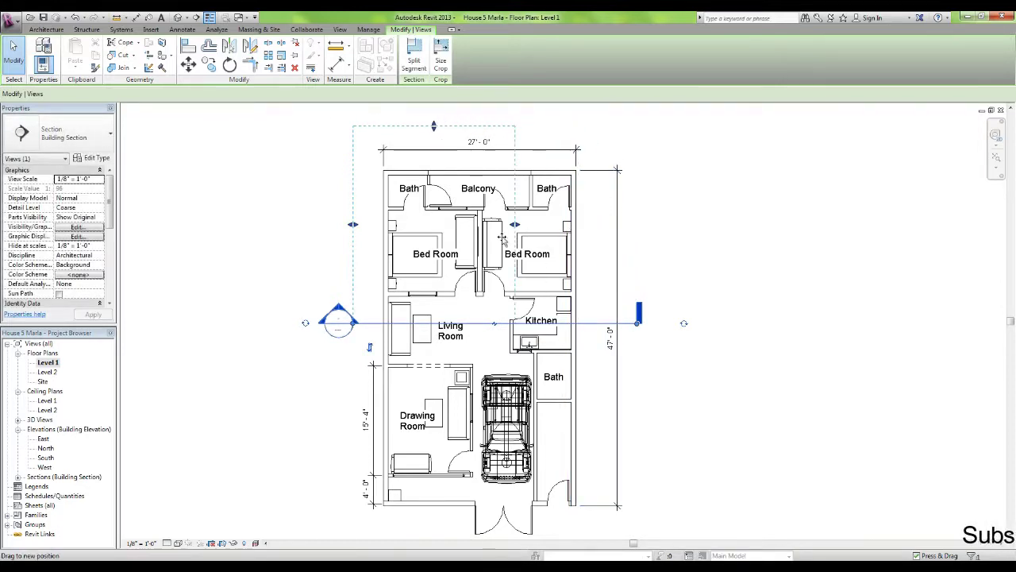
pyautogui.moveTo(482, 240); pyautogui.dragTo(476, 242)
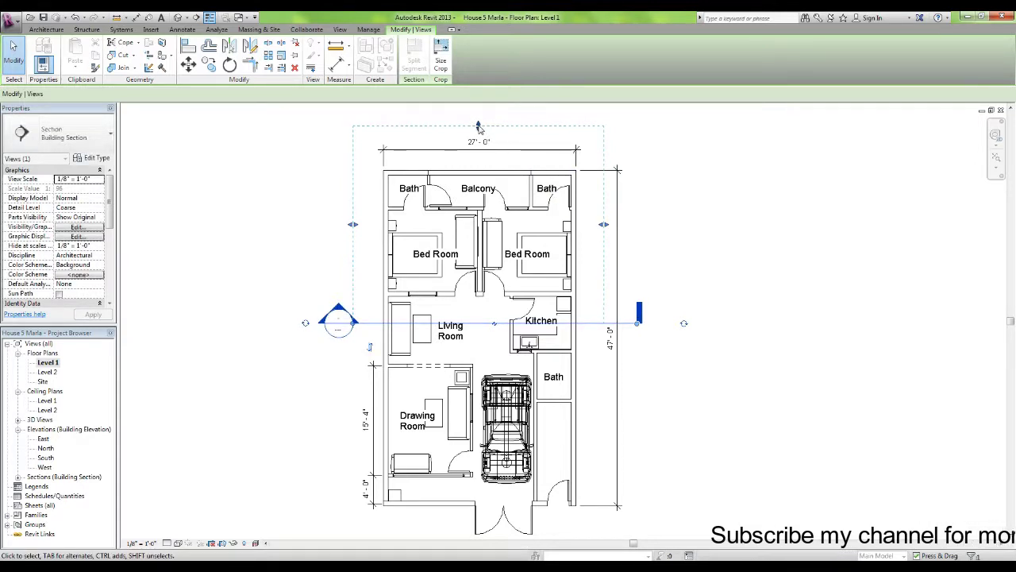
pyautogui.moveTo(478, 125)
pyautogui.mouseDown()
pyautogui.moveTo(478, 273)
pyautogui.moveTo(478, 121)
pyautogui.mouseUp()
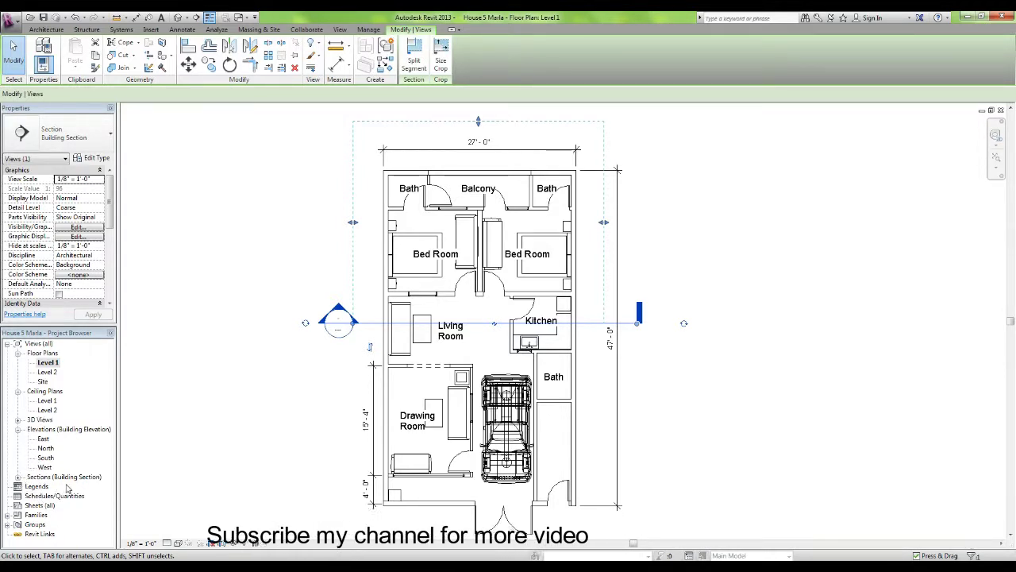
# Expand Sections (Building Section) in the Project Browser and open Section 1.
pyautogui.click(18, 476)
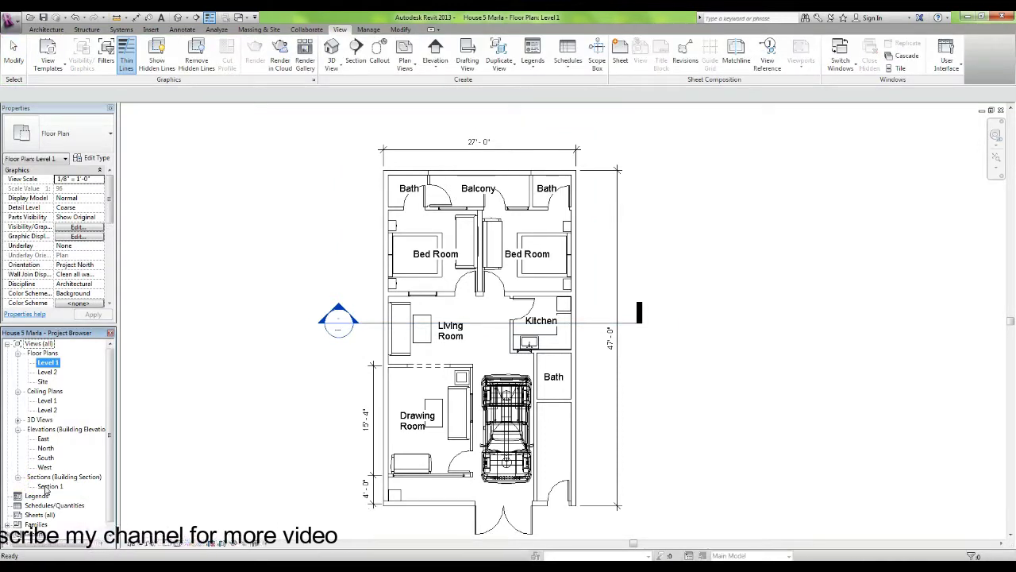
pyautogui.doubleClick(49, 486)
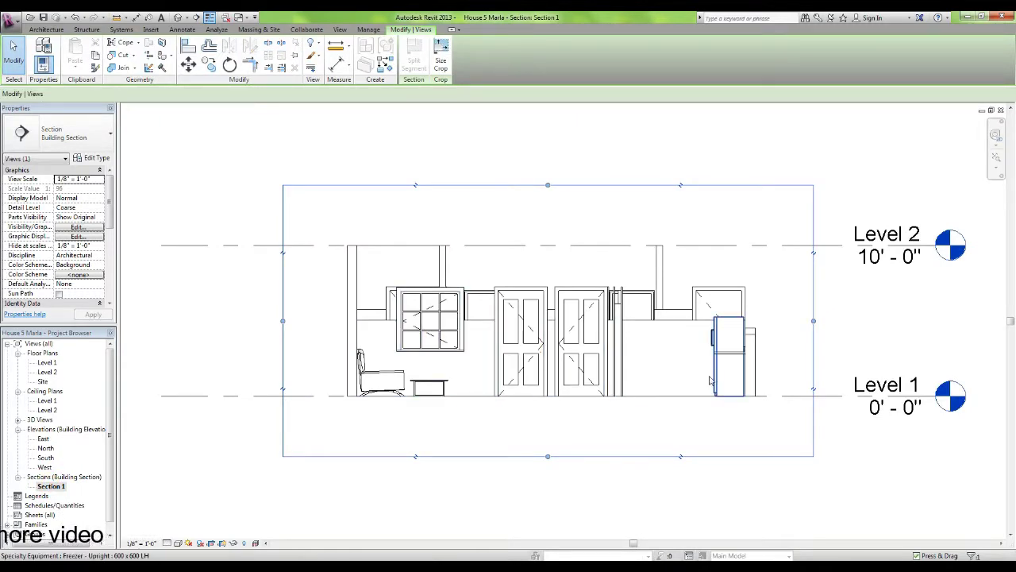
pyautogui.moveTo(382, 337); pyautogui.dragTo(367, 340, button='middle')
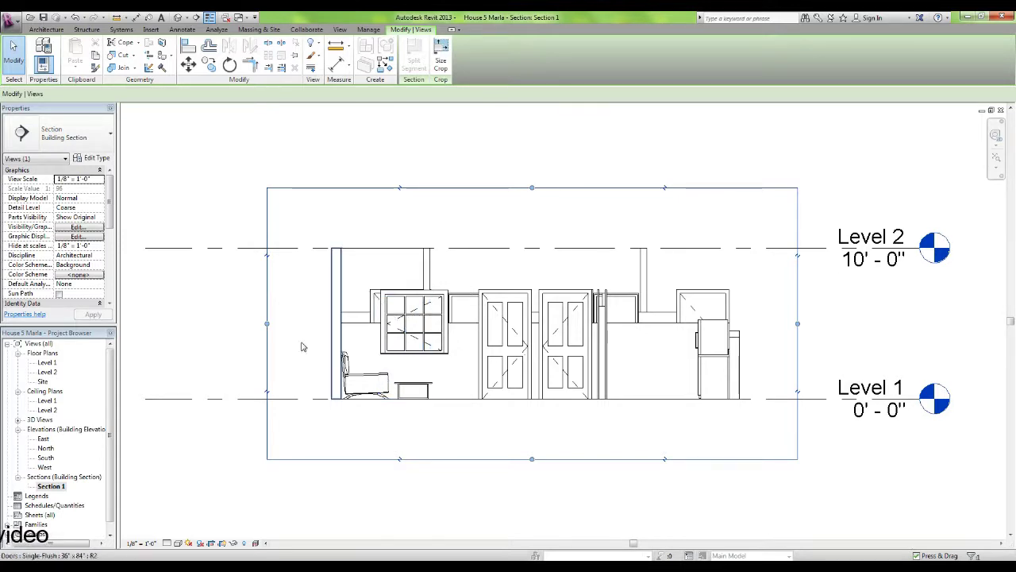
# Adjust Section 1's far-clip depth on Level 1, rechecking Section 1 until a window and two doors appear.
pyautogui.doubleClick(48, 363)
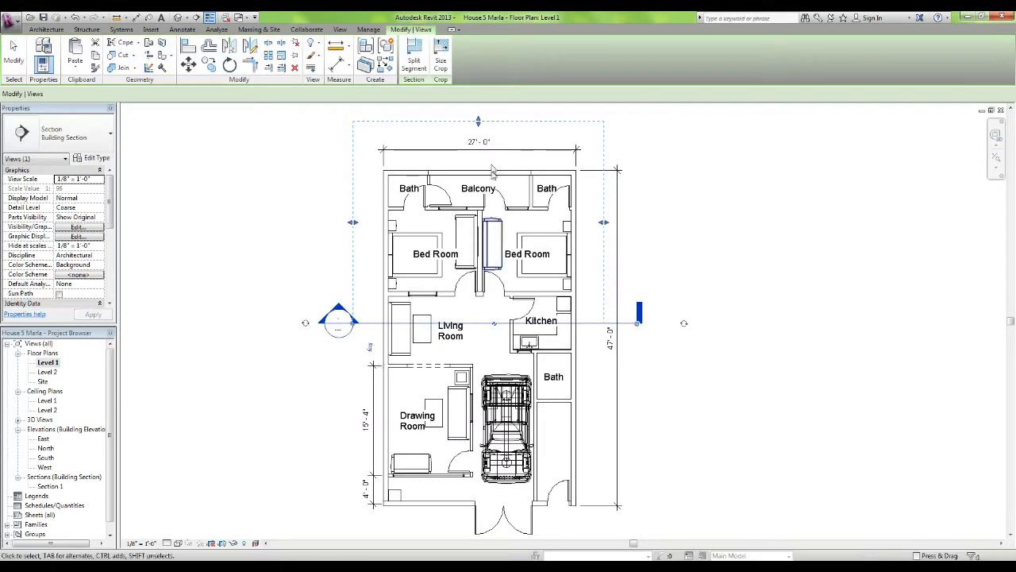
pyautogui.moveTo(480, 121); pyautogui.dragTo(480, 126)
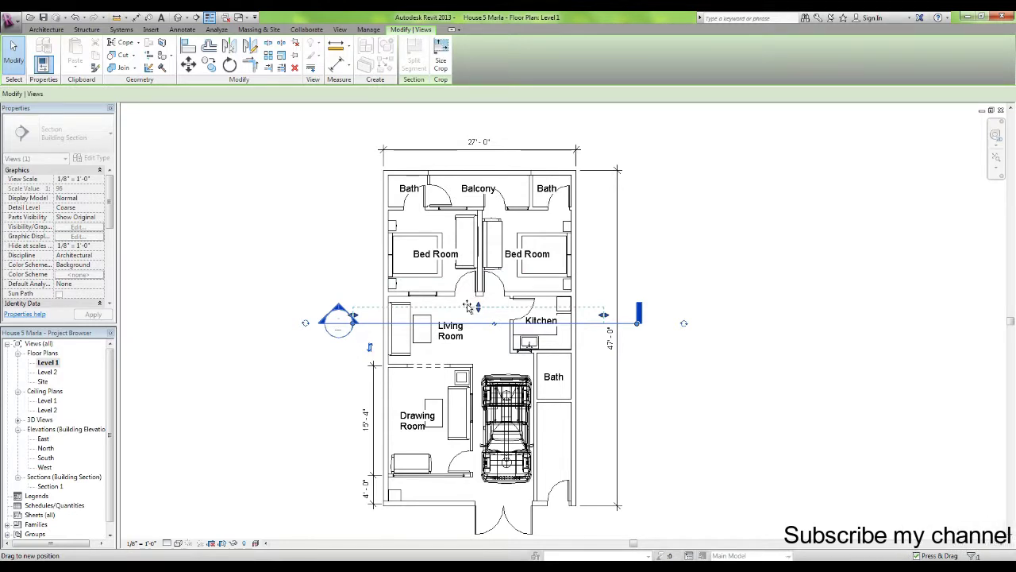
pyautogui.moveTo(468, 306); pyautogui.dragTo(469, 307)
pyautogui.doubleClick(49, 486)
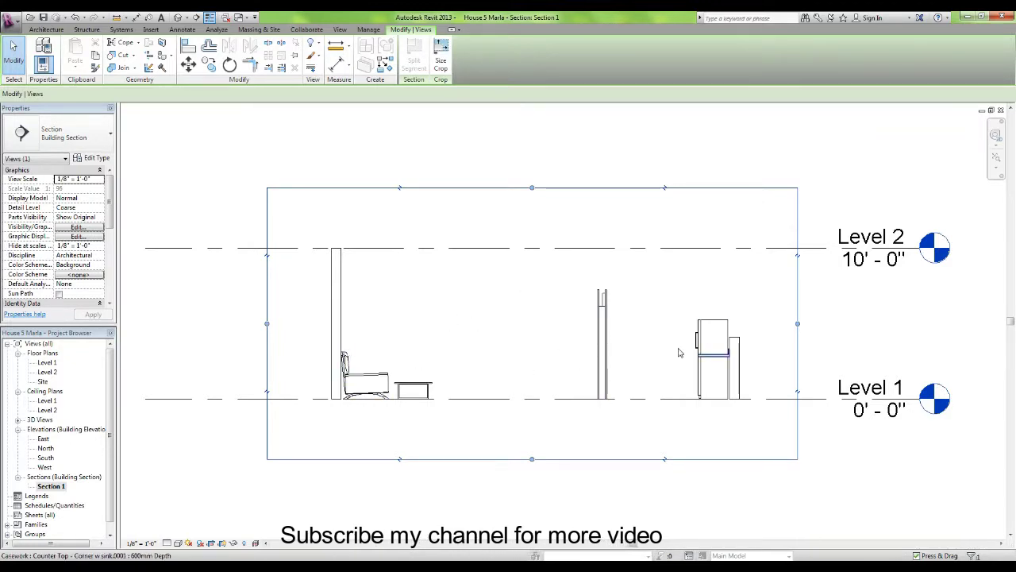
pyautogui.doubleClick(47, 362)
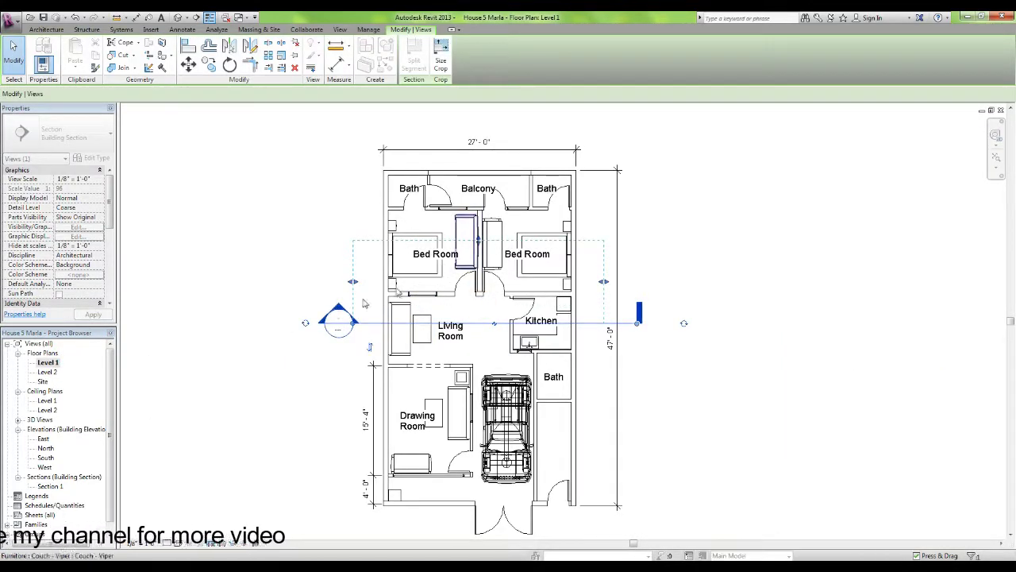
pyautogui.doubleClick(49, 486)
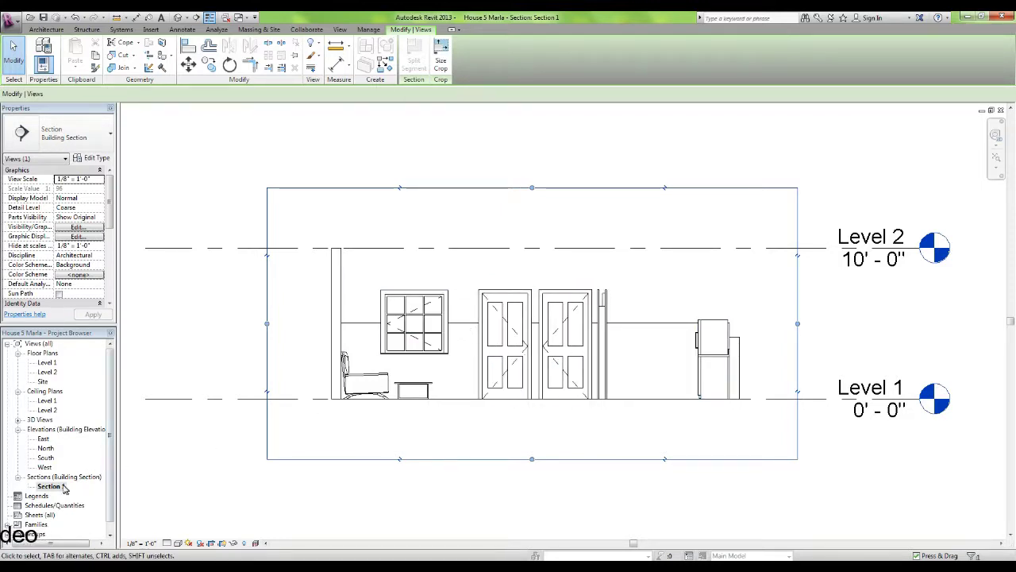
pyautogui.doubleClick(54, 364)
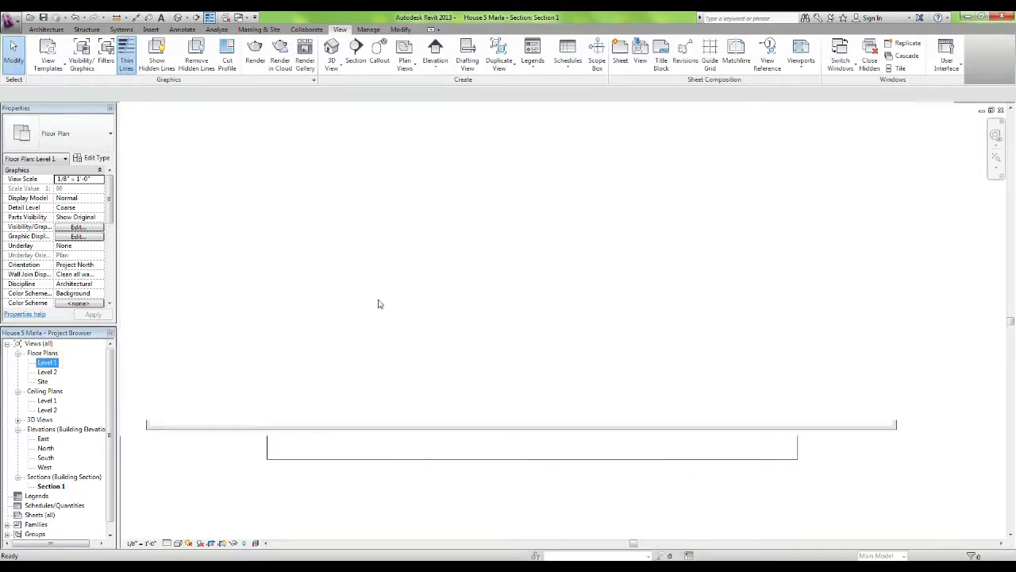
# Clear the section selection and open the 3D view of the house.
pyautogui.moveTo(451, 125); pyautogui.dragTo(447, 197, button='middle')
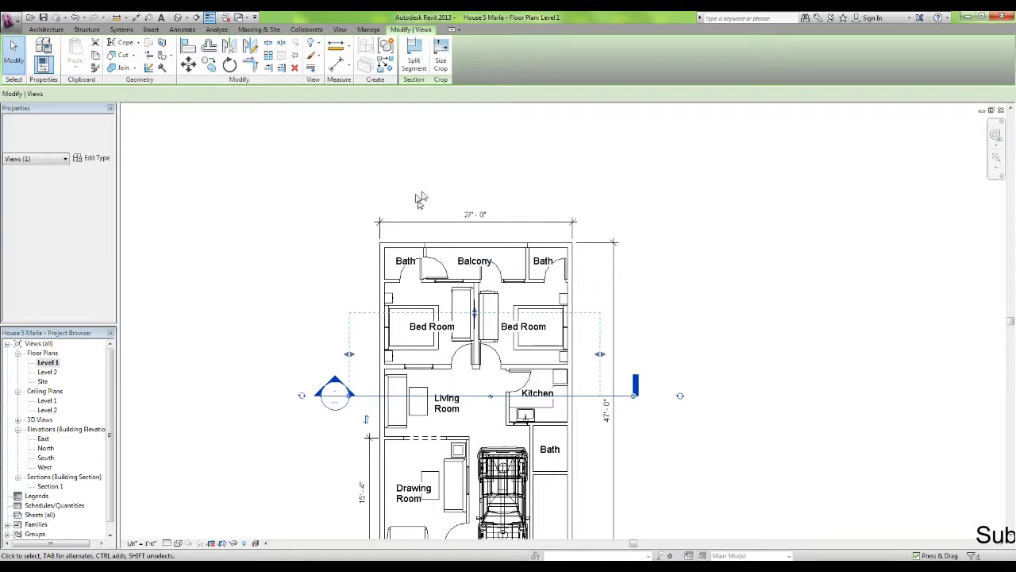
pyautogui.click(447, 197)
pyautogui.click(331, 53)
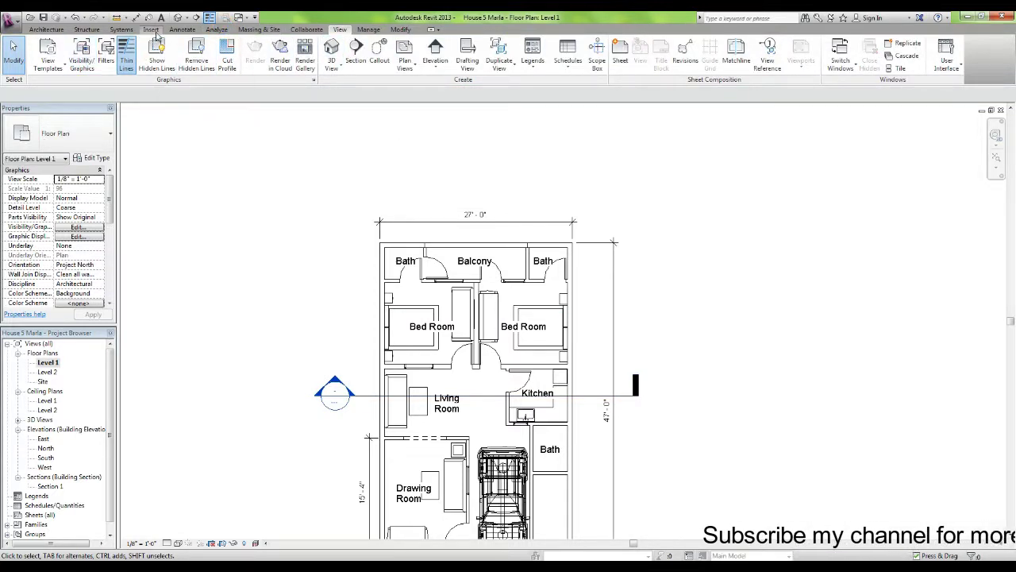
# Load the Borovice family from components2 > planting into the project.
pyautogui.click(151, 29)
pyautogui.click(354, 56)
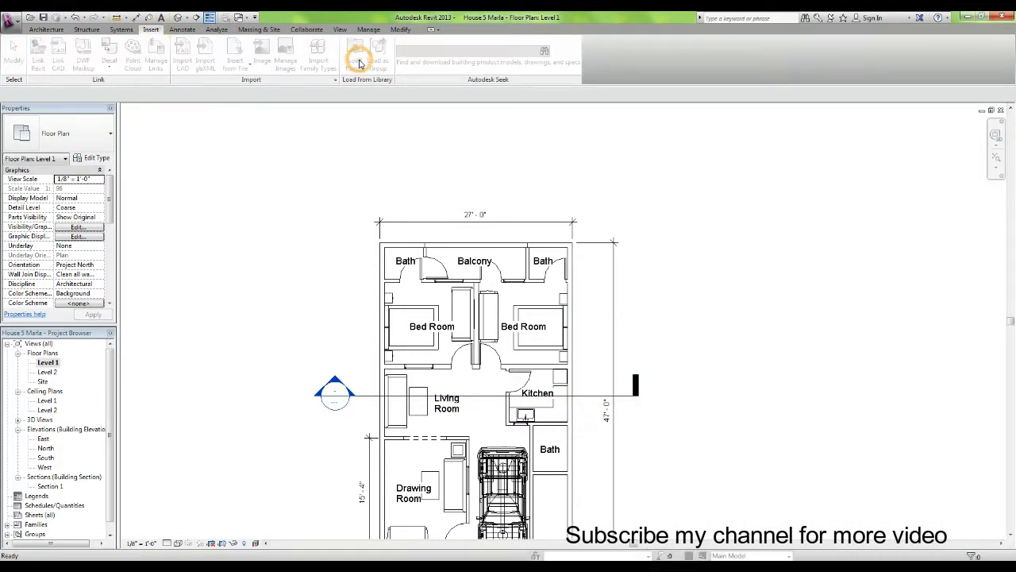
pyautogui.click(211, 174)
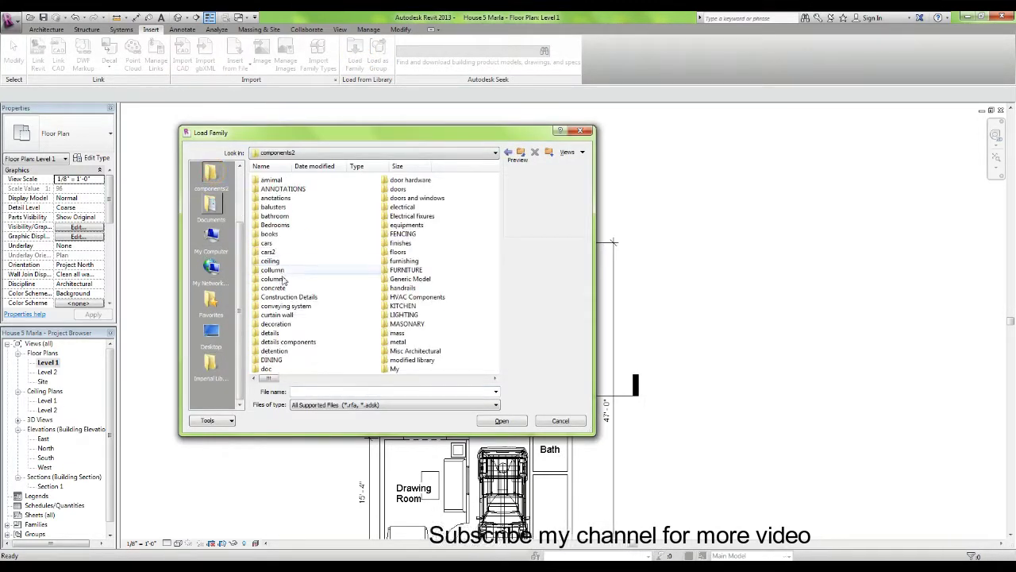
pyautogui.scroll(-3, 277, 318)
pyautogui.scroll(-3, 277, 318)
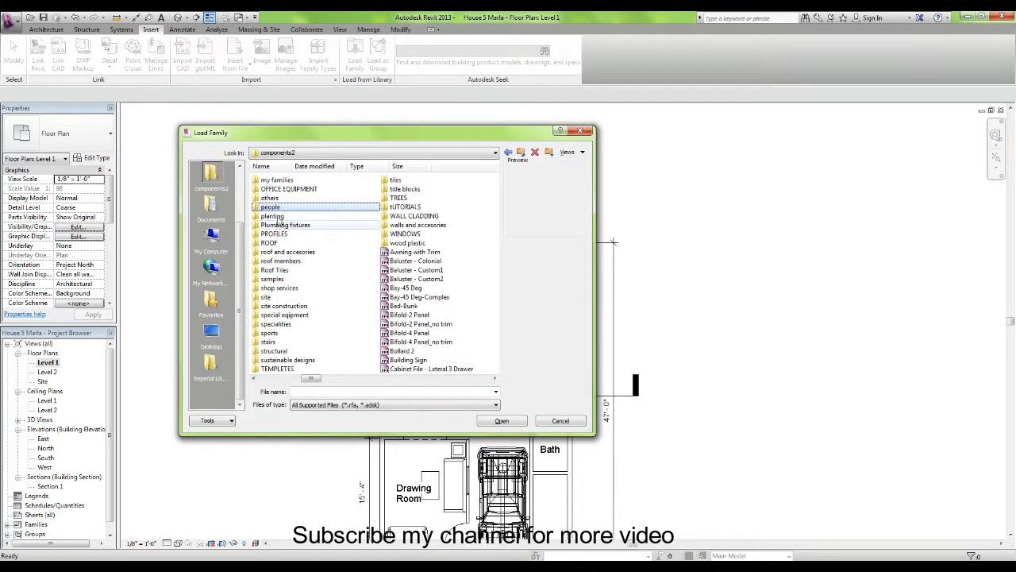
pyautogui.doubleClick(272, 212)
pyautogui.click(272, 224)
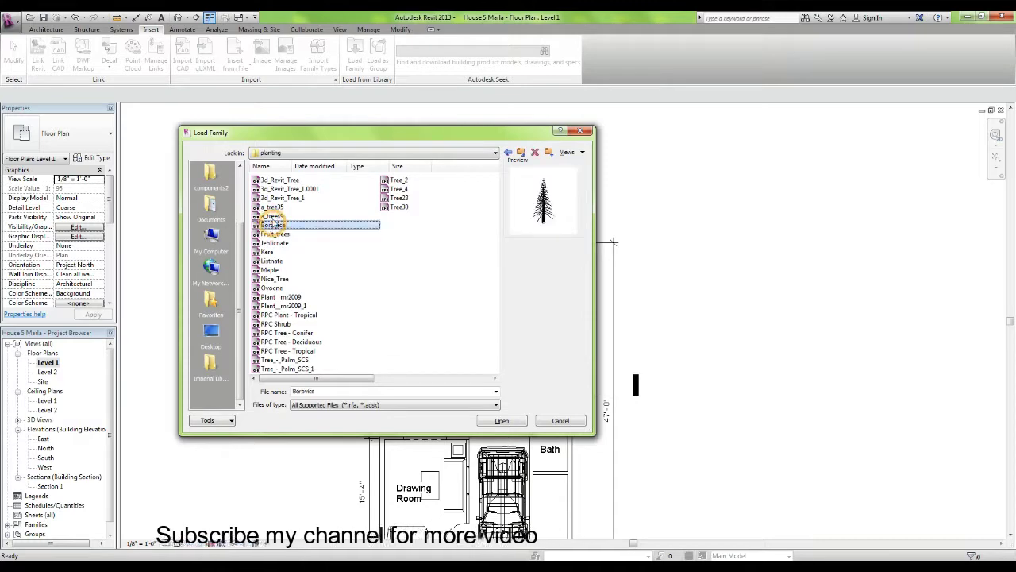
pyautogui.click(501, 420)
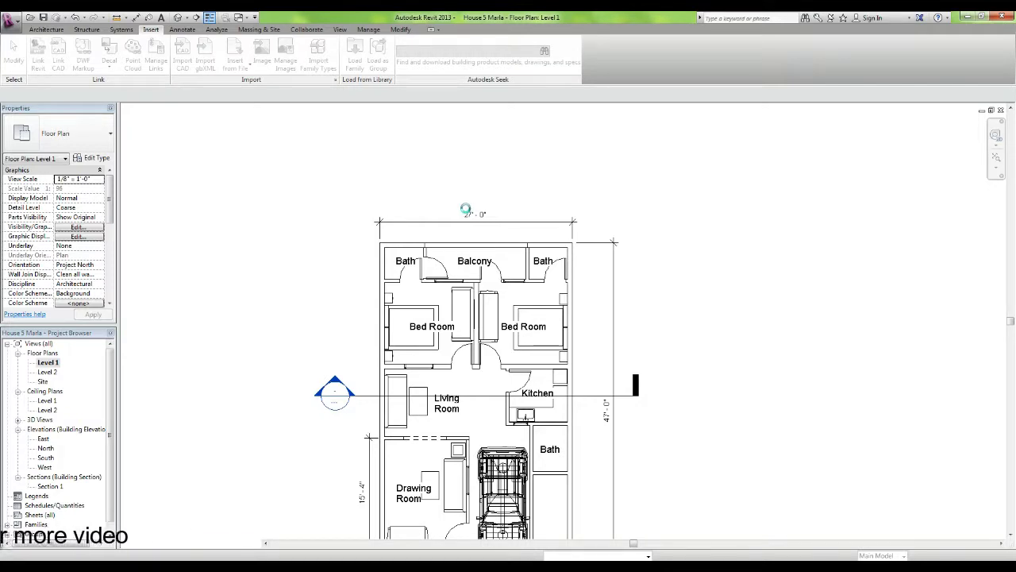
# Place the Borovice tree as a component just north of the house.
pyautogui.click(46, 30)
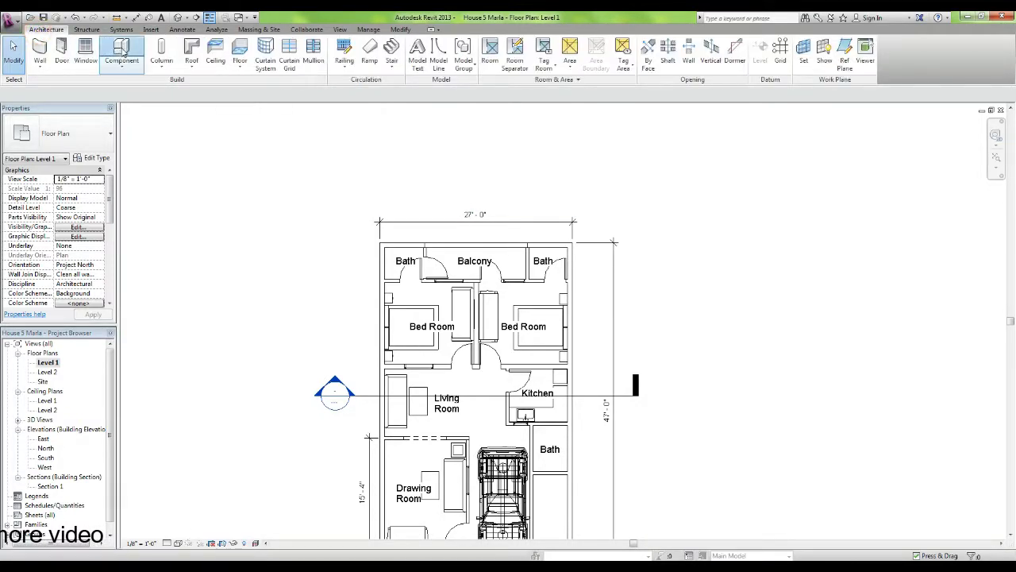
pyautogui.click(124, 52)
pyautogui.moveTo(483, 181); pyautogui.dragTo(475, 309, button='middle')
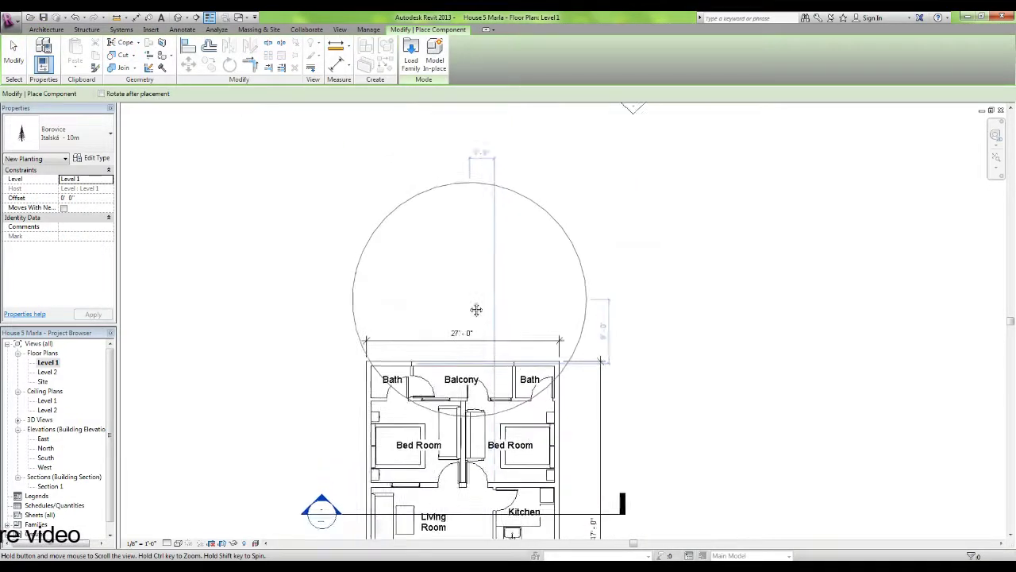
pyautogui.scroll(-2, 475, 310)
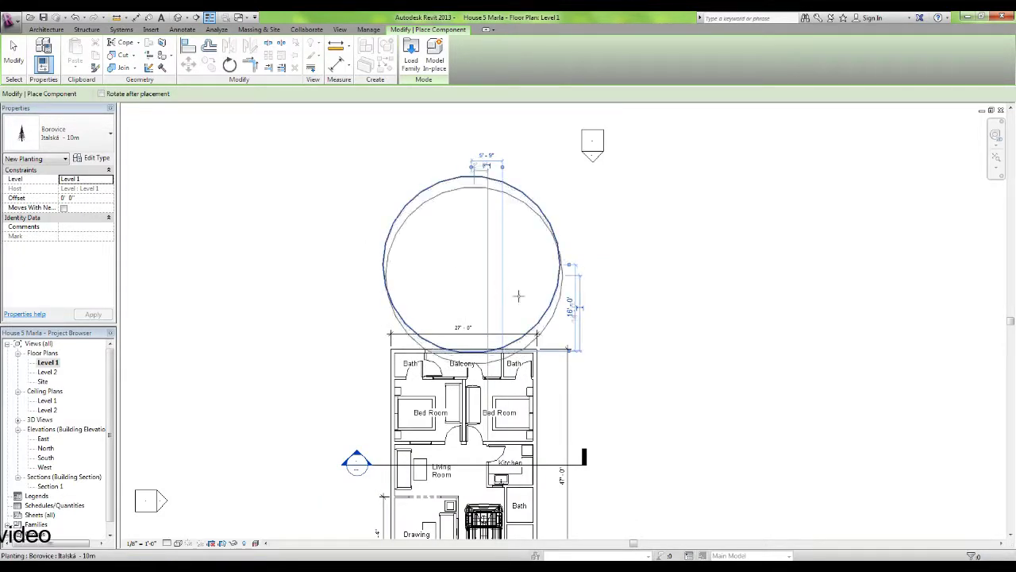
pyautogui.press('Escape')
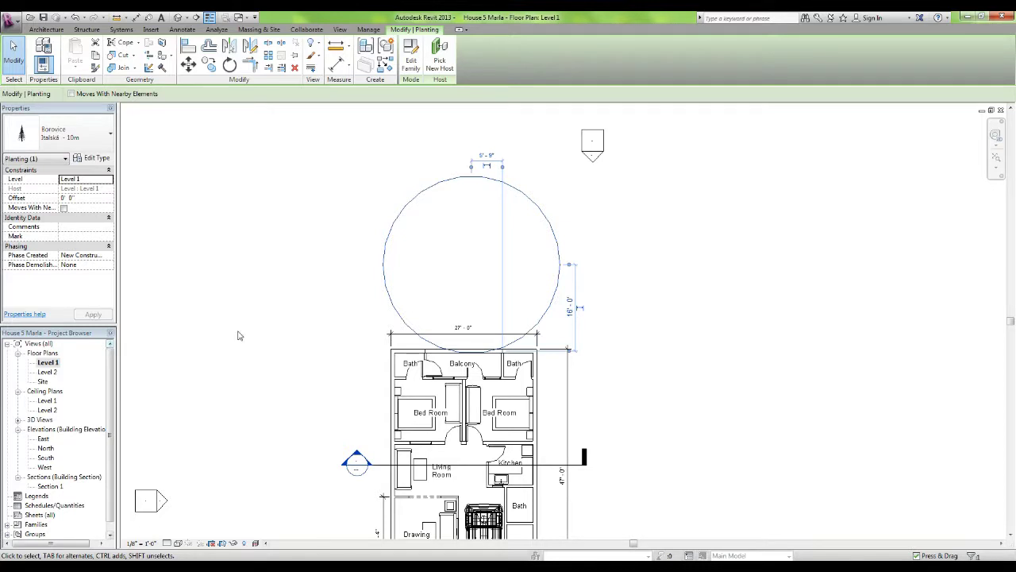
# Set the tree type's Šírka width to 5' 0" in Type Properties.
pyautogui.click(94, 160)
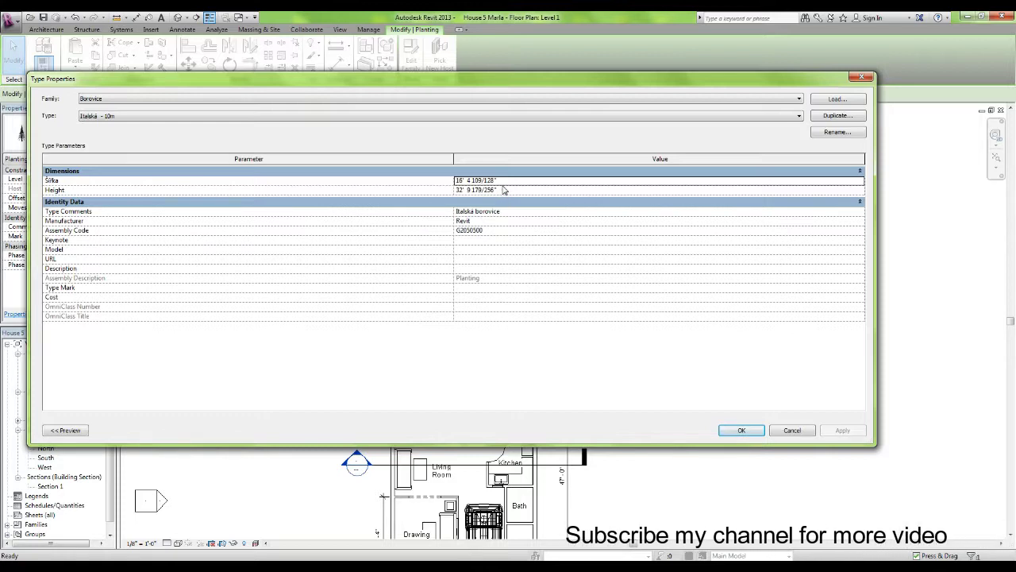
pyautogui.click(502, 181)
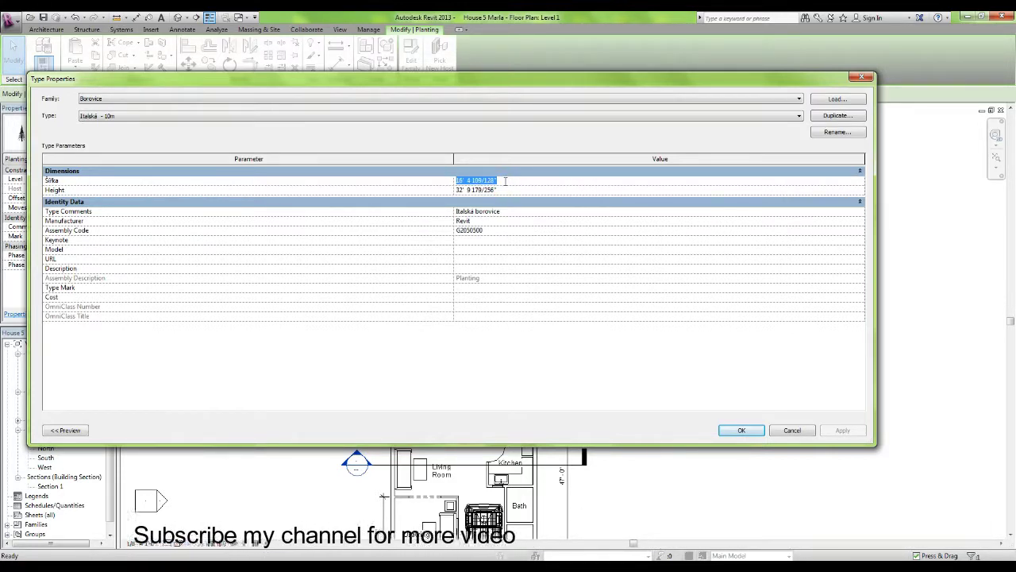
pyautogui.write("5' 0")
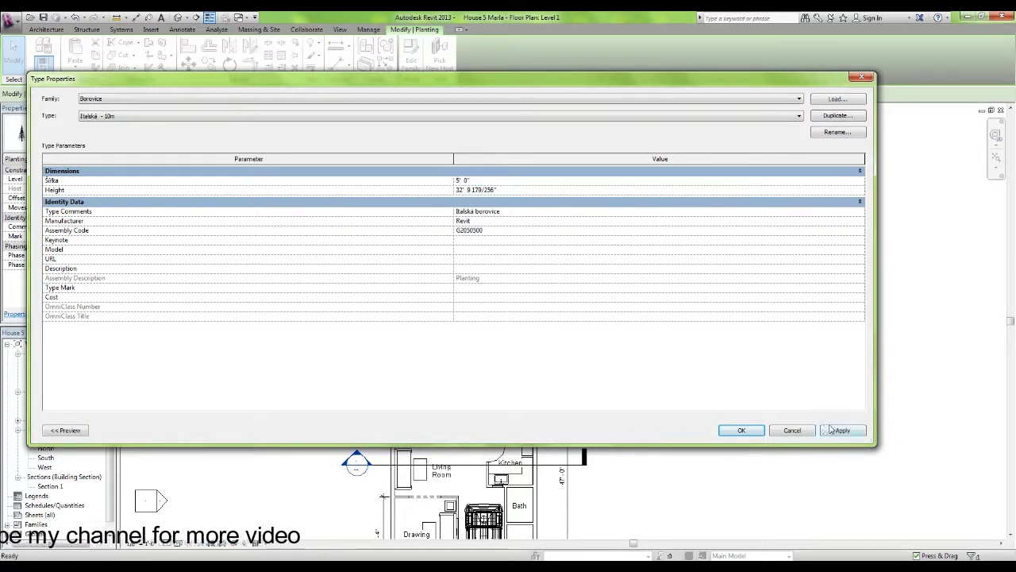
pyautogui.click(842, 429)
pyautogui.click(746, 430)
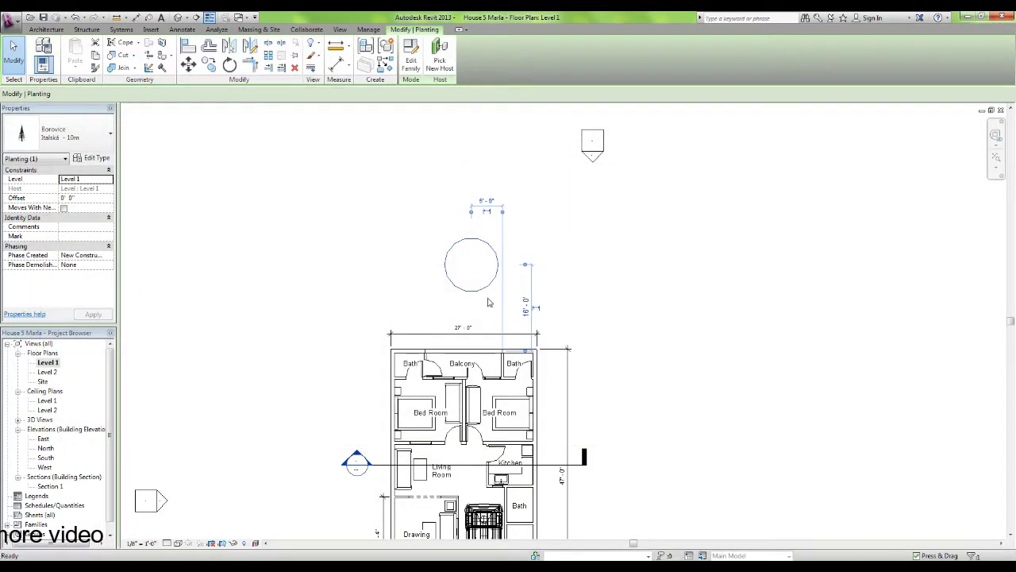
pyautogui.press('Escape')
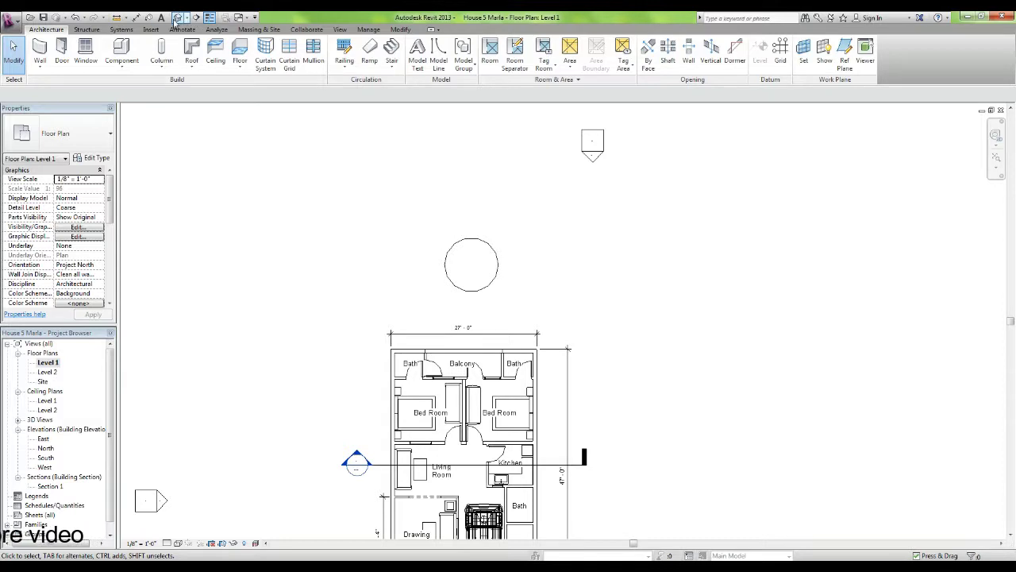
# View the tree in 3D, then extend Section 1's far boundary past the tree and open Section 1.
pyautogui.click(177, 17)
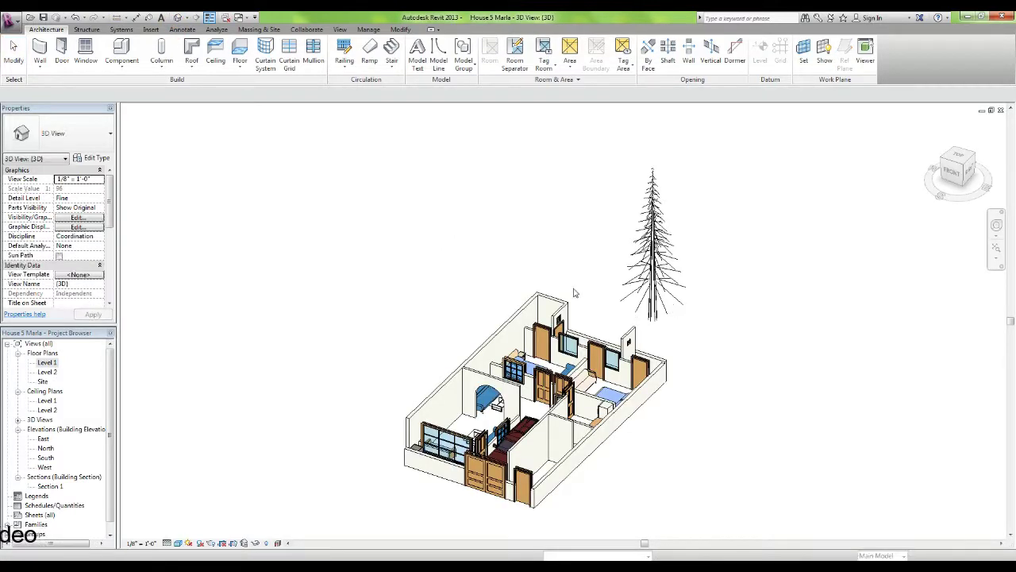
pyautogui.doubleClick(46, 364)
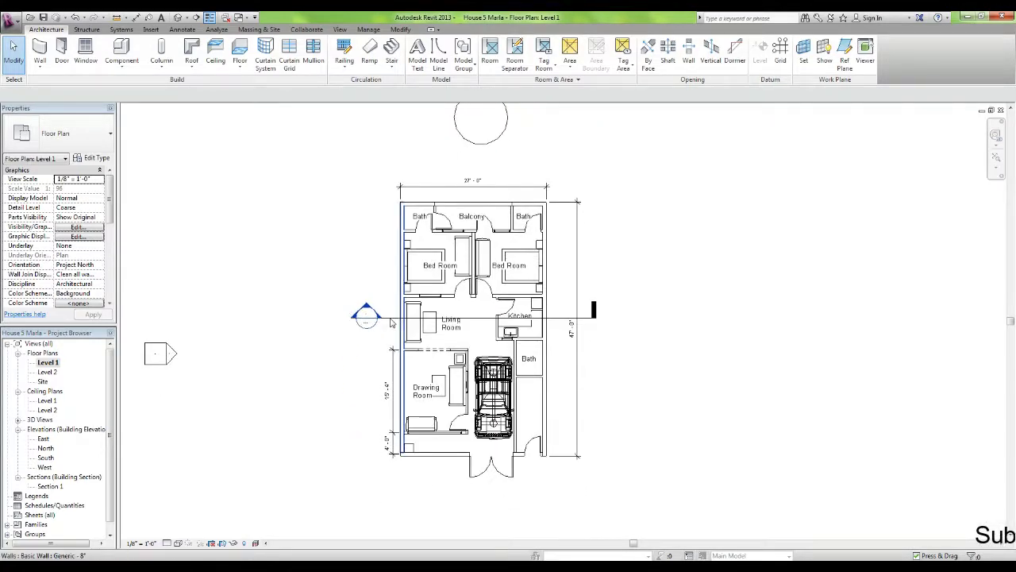
pyautogui.click(391, 321)
pyautogui.moveTo(481, 193); pyautogui.dragTo(465, 272, button='middle')
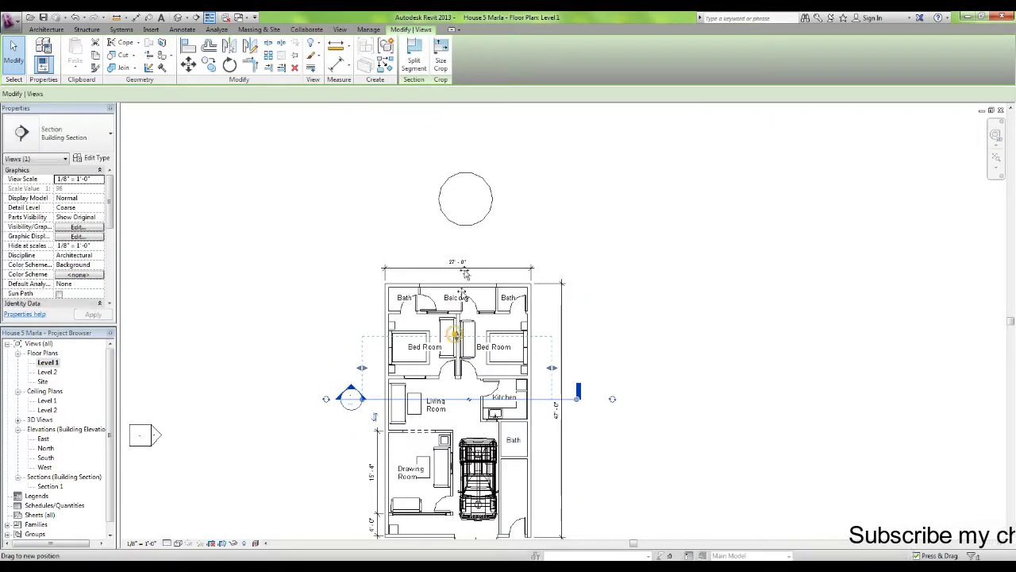
pyautogui.moveTo(475, 172); pyautogui.dragTo(475, 166)
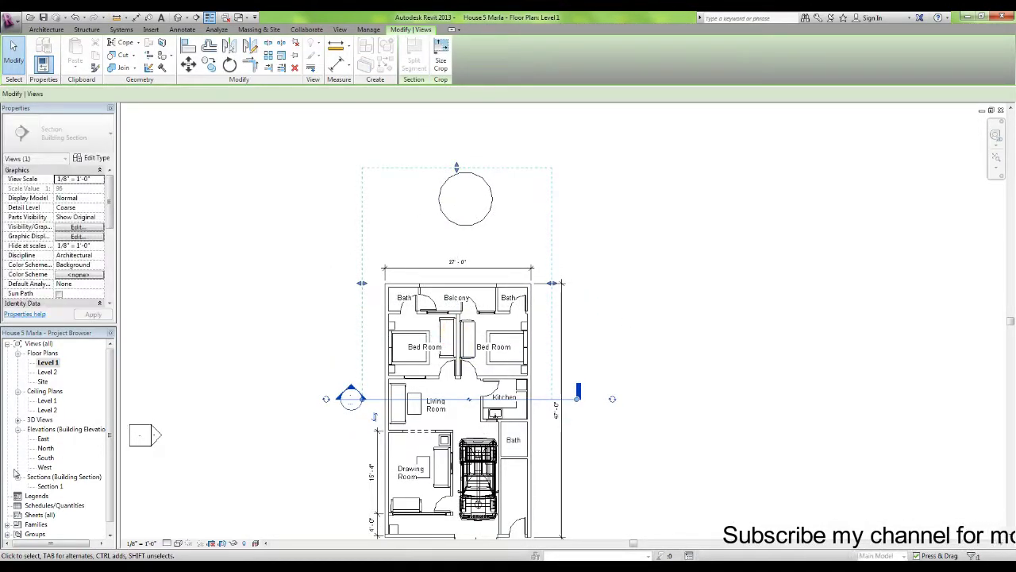
pyautogui.doubleClick(61, 487)
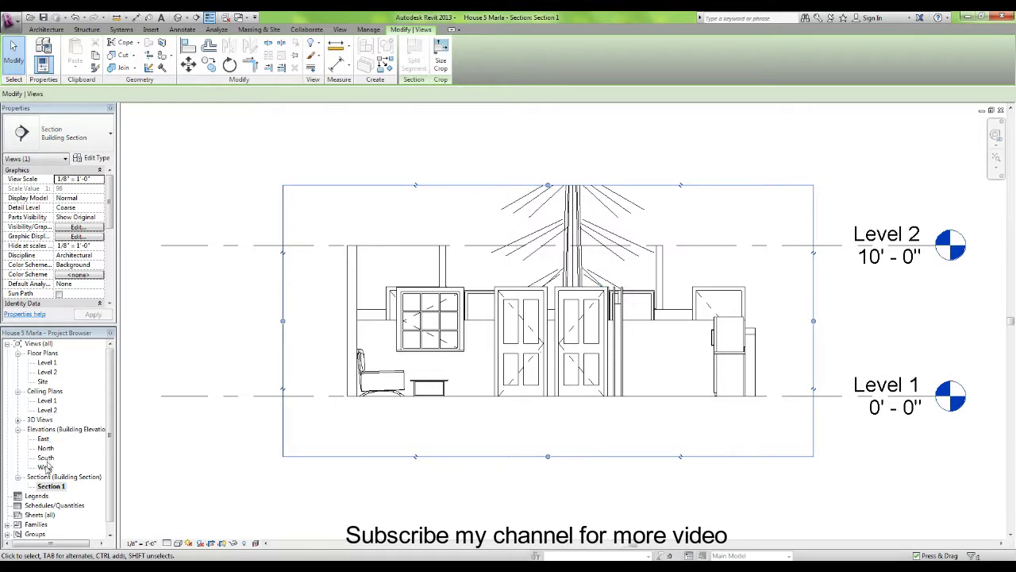
# Pull Section 1's far boundary back in front of the tree on Level 1, then reopen Section 1.
pyautogui.doubleClick(47, 362)
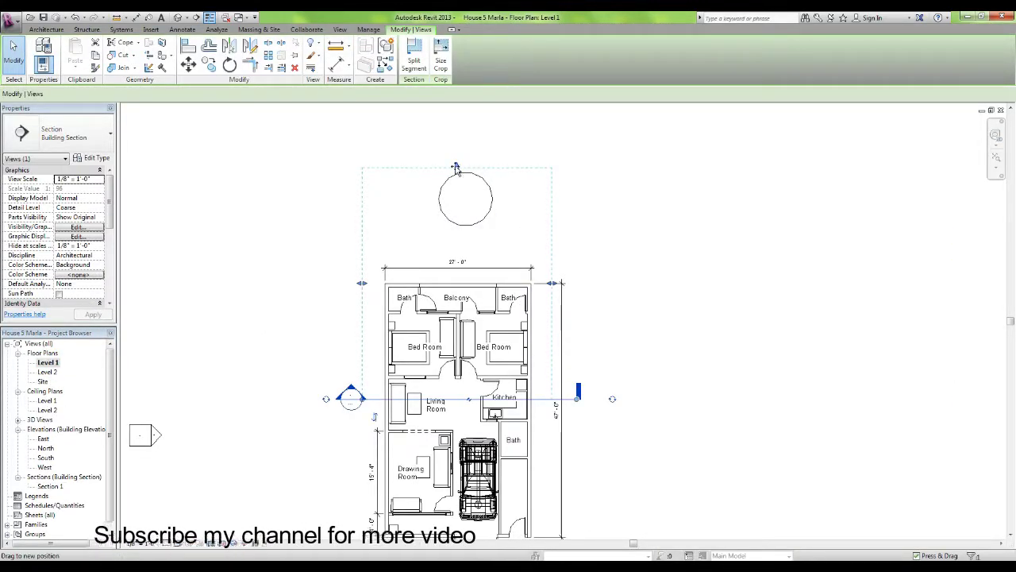
pyautogui.moveTo(457, 167); pyautogui.dragTo(455, 229)
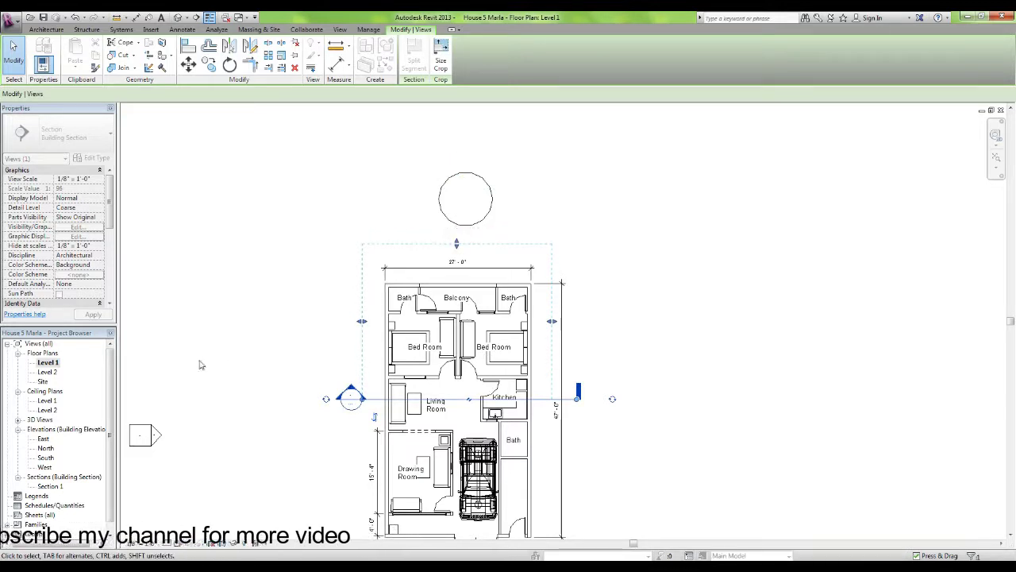
pyautogui.click(48, 487)
pyautogui.doubleClick(47, 487)
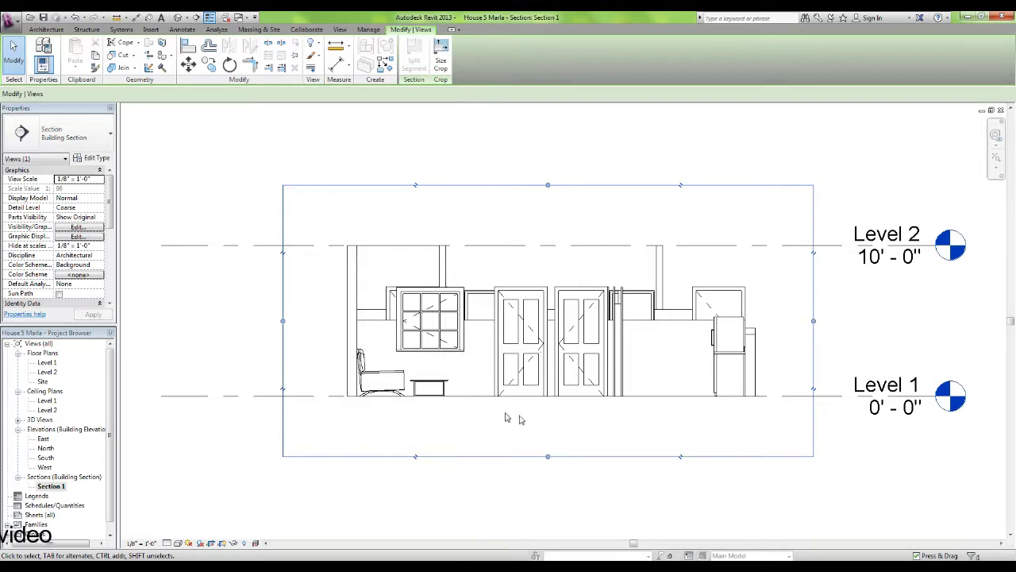
pyautogui.moveTo(543, 428)
pyautogui.mouseDown(button='middle')
pyautogui.moveTo(520, 419)
pyautogui.moveTo(547, 420)
pyautogui.mouseUp(button='middle')
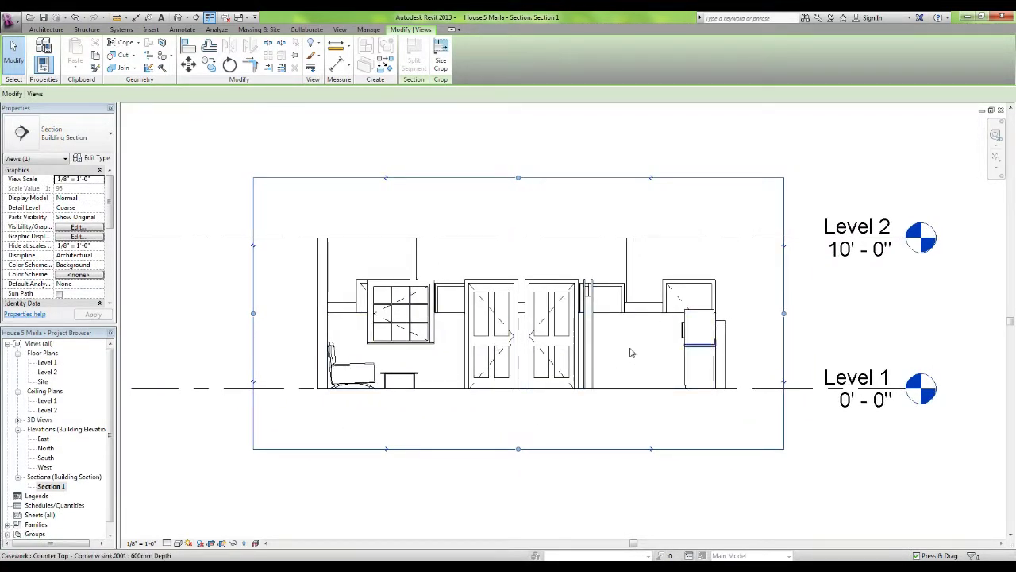